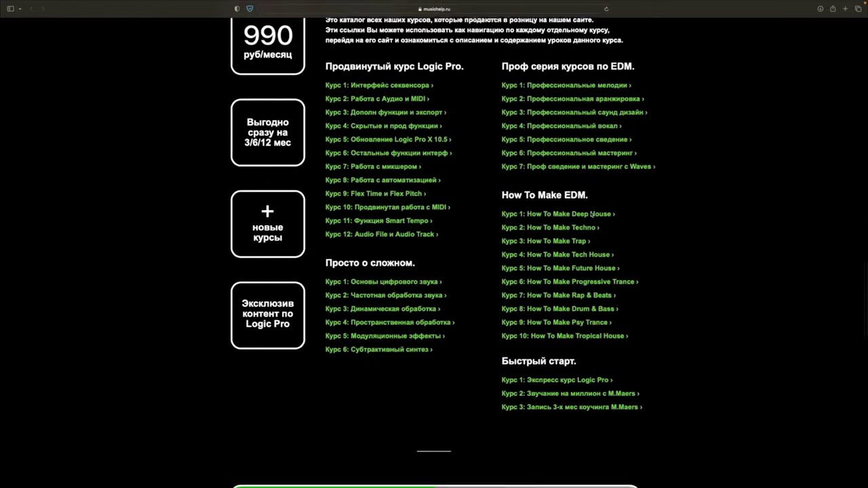
Step: Look through the subscription tariffs and their course lists, then return to the start of the Logic Pro courses page
scroll(576, 224, down, 8)
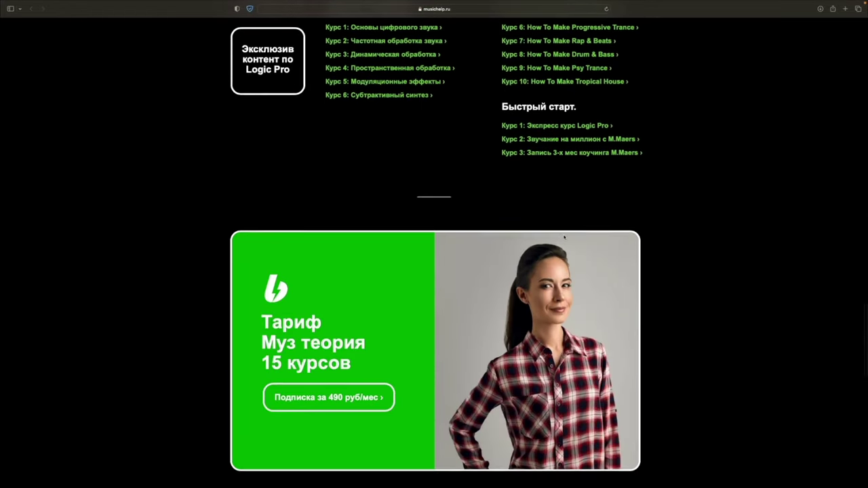
scroll(564, 236, down, 7)
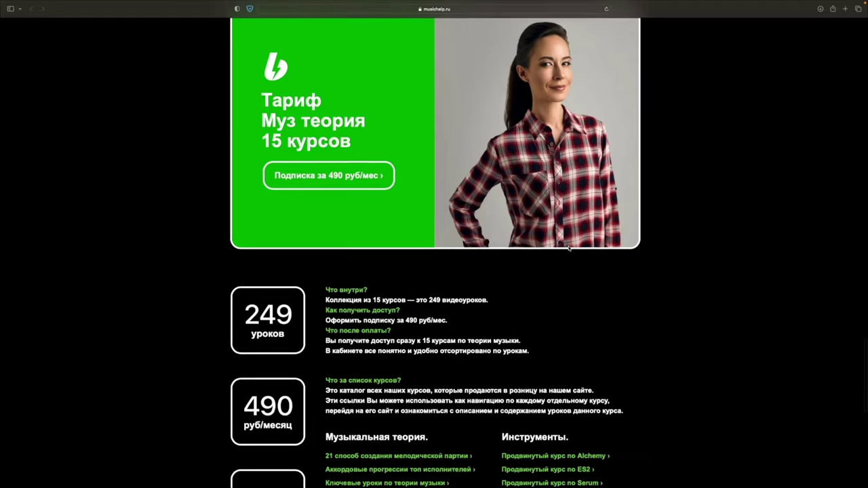
scroll(568, 248, down, 10)
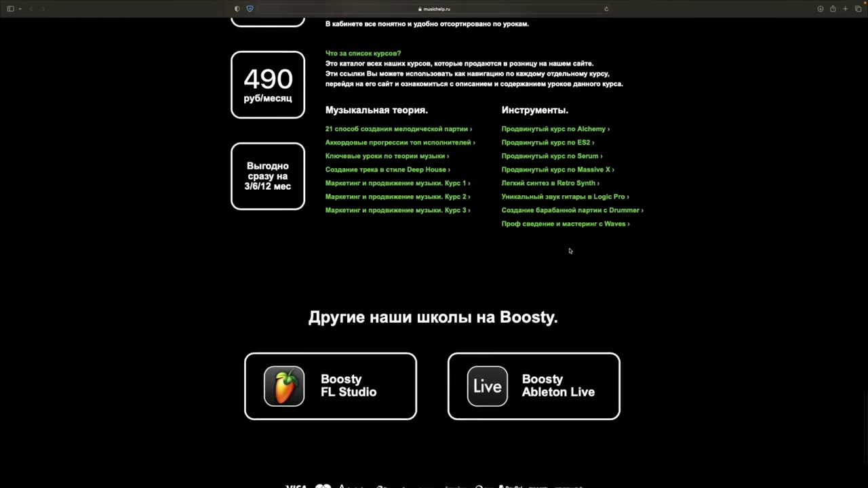
scroll(569, 251, down, 2)
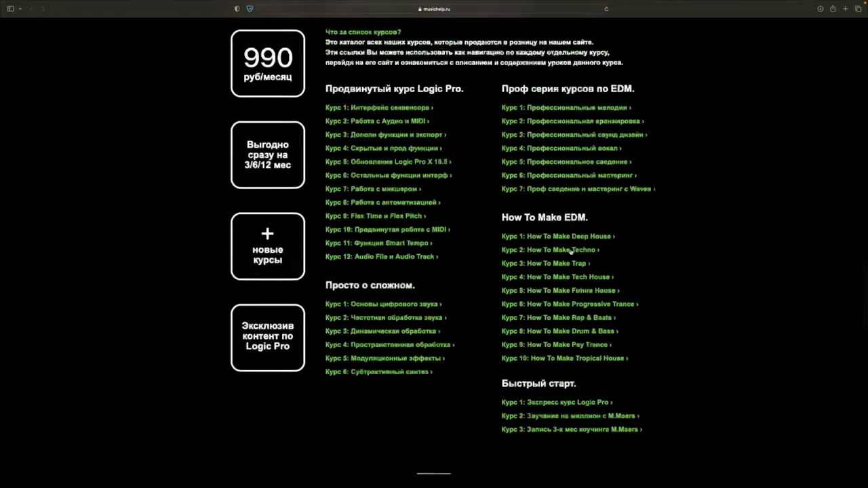
scroll(570, 253, up, 10)
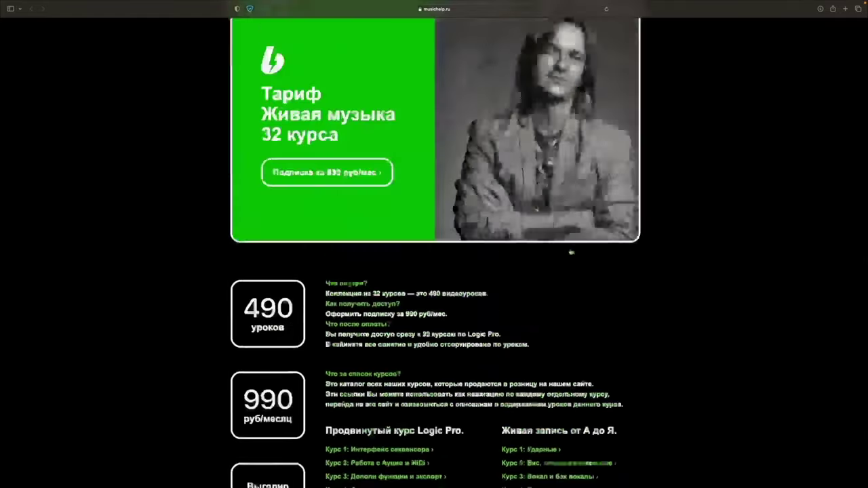
scroll(571, 252, up, 10)
scroll(569, 249, down, 8)
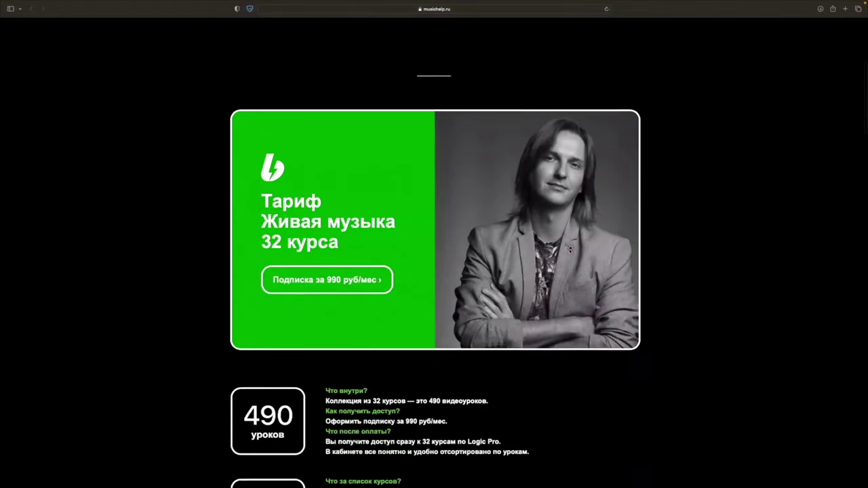
scroll(324, 255, up, 8)
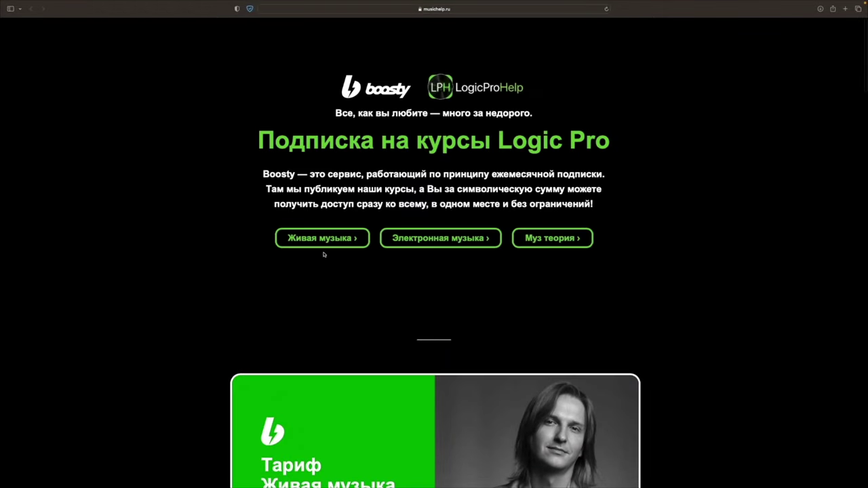
Step: Open the Boosty page for the Живая музыка tariff, start subscribing and sign in with VK
click(309, 242)
click(321, 222)
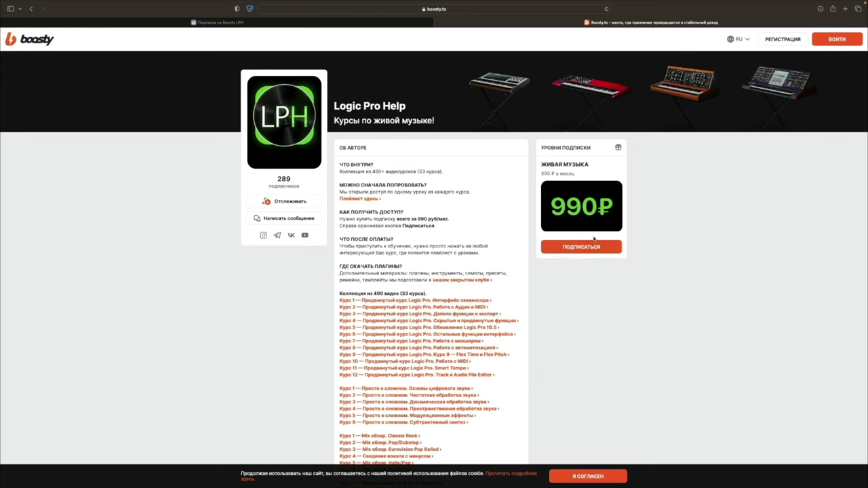
click(555, 250)
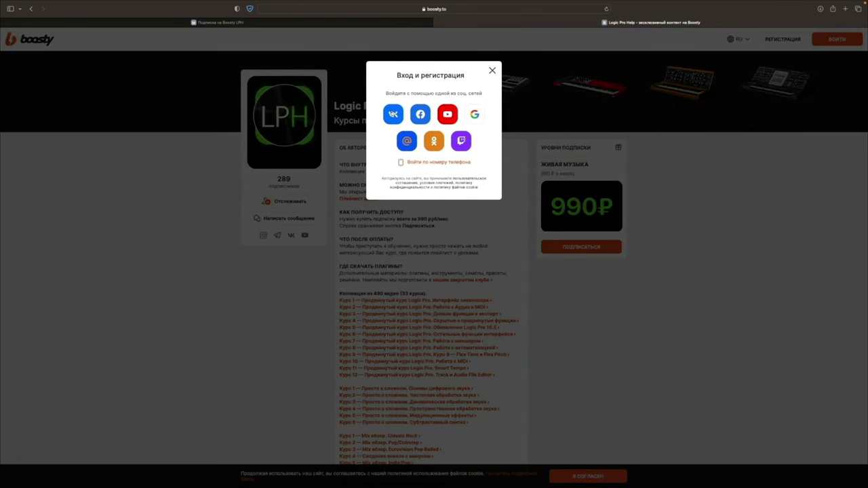
click(393, 114)
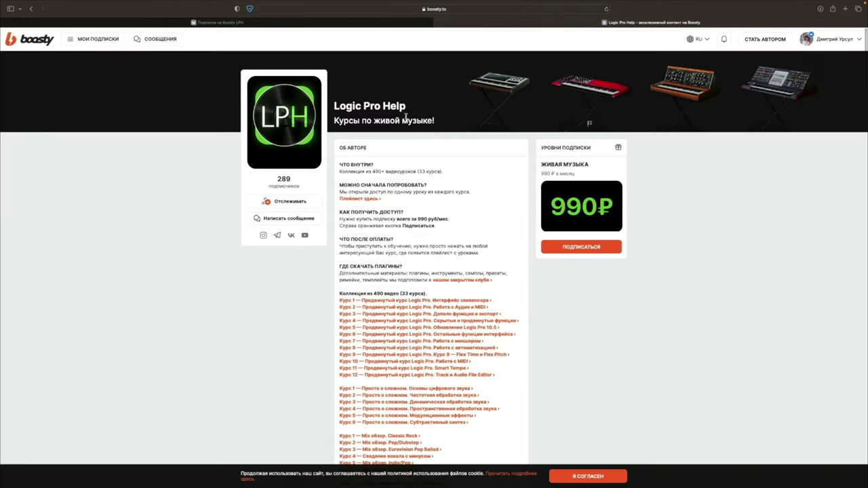
Step: Select the 1-month period for the Живая музыка subscription and proceed to purchase
click(474, 142)
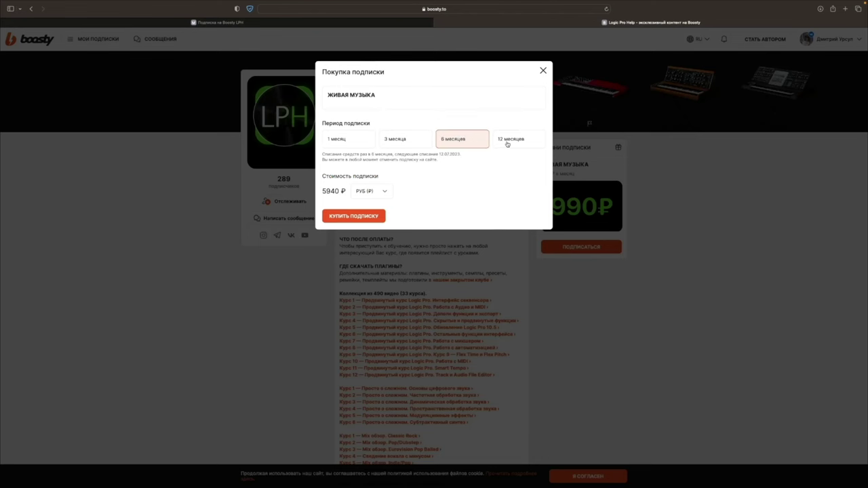
click(507, 142)
click(347, 142)
click(361, 215)
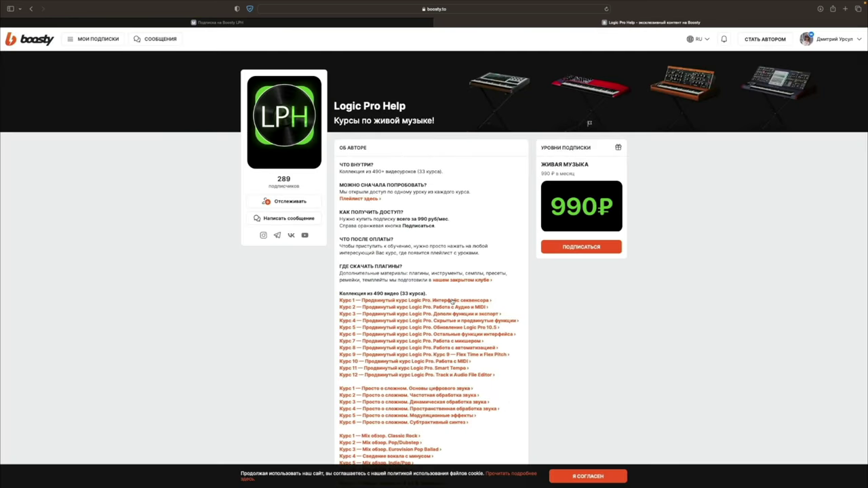
Step: Examine the course list on the Logic Pro Help Boosty page and return to the subscription overview page
scroll(452, 301, down, 2)
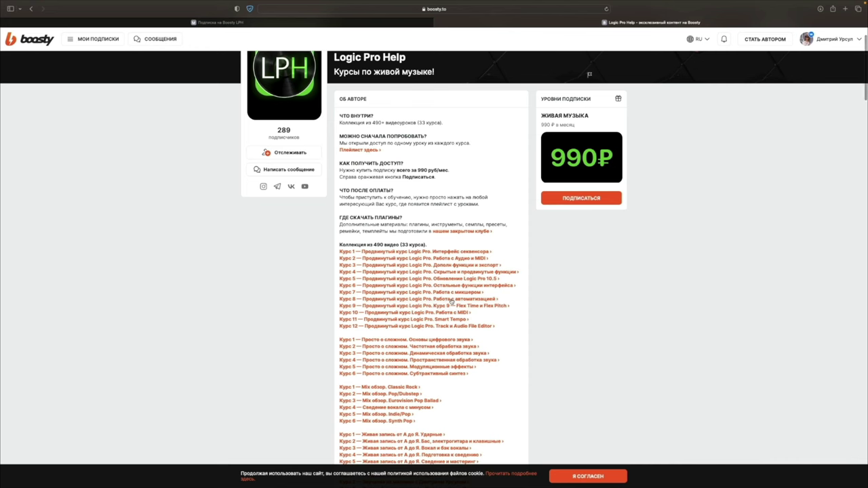
scroll(393, 364, down, 1)
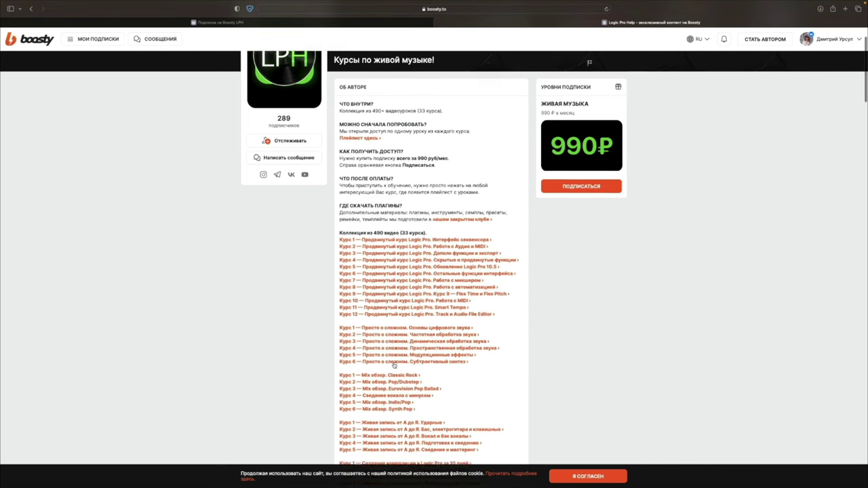
click(304, 23)
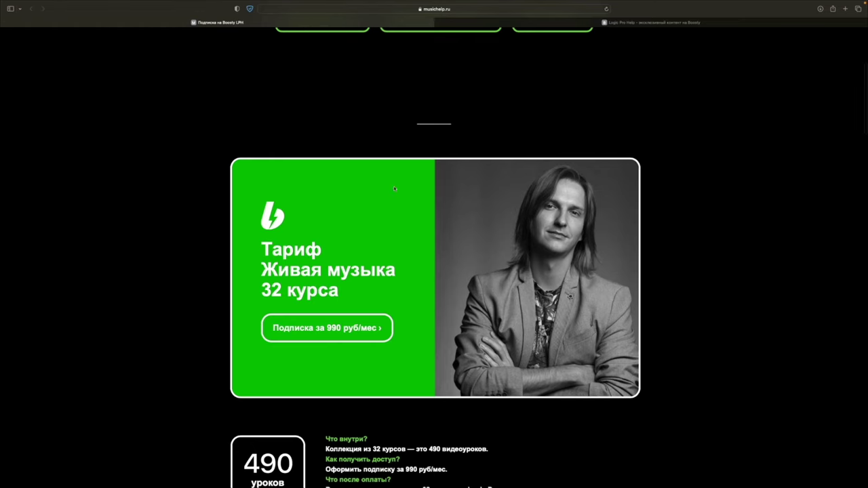
scroll(395, 185, up, 5)
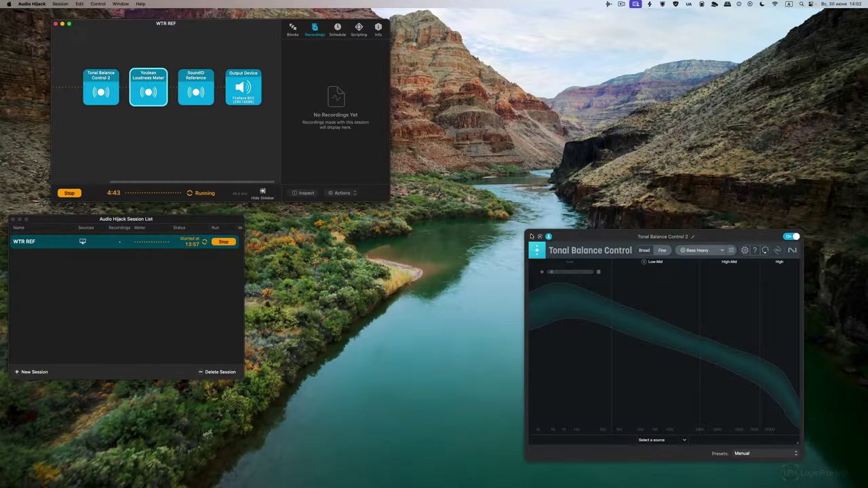
Step: Close the Tonal Balance Control 2 window and reposition the WTR REF session and Session List windows
click(530, 235)
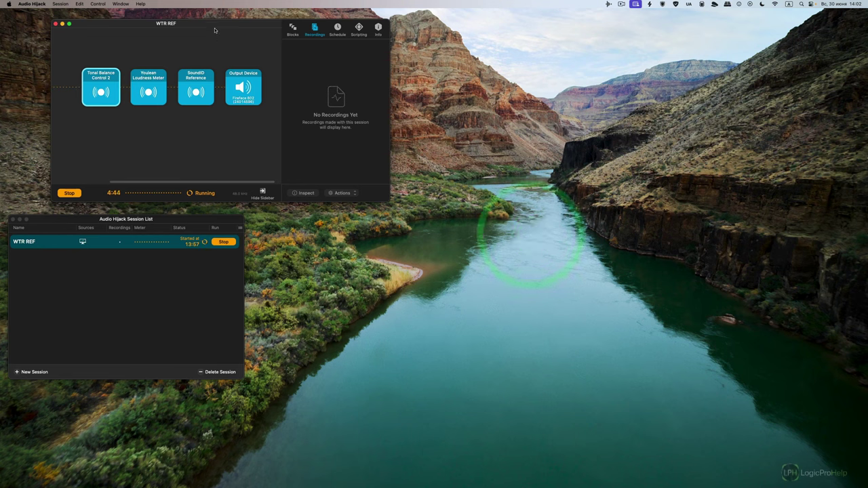
drag(214, 24, 248, 19)
click(120, 253)
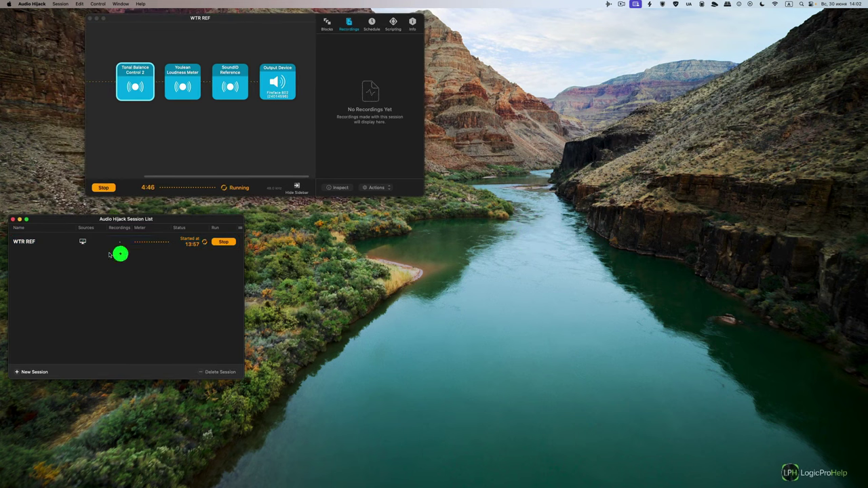
drag(68, 219, 80, 218)
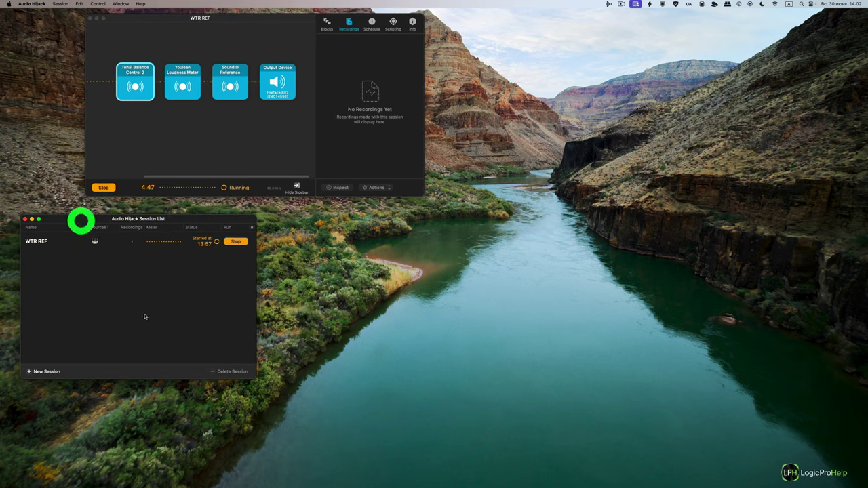
Step: Create a new session from the Blank template and place its window beside the session list
click(35, 370)
drag(391, 166, 272, 196)
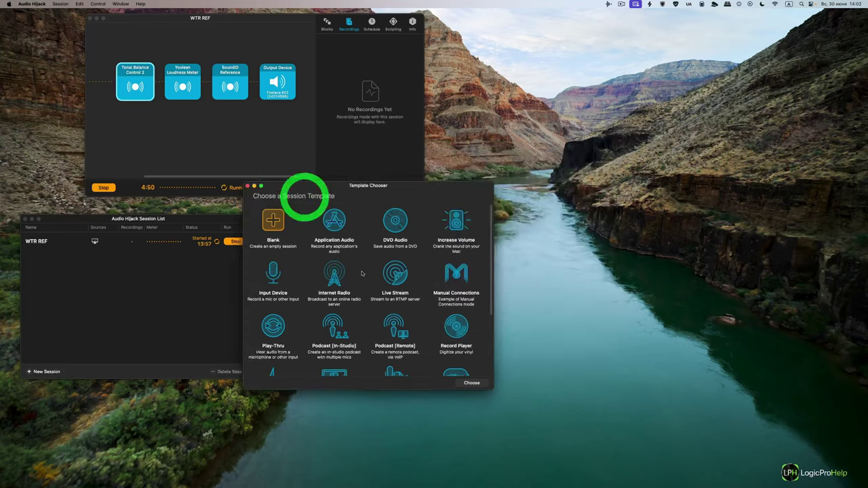
scroll(443, 228, down, 2)
scroll(443, 228, up, 2)
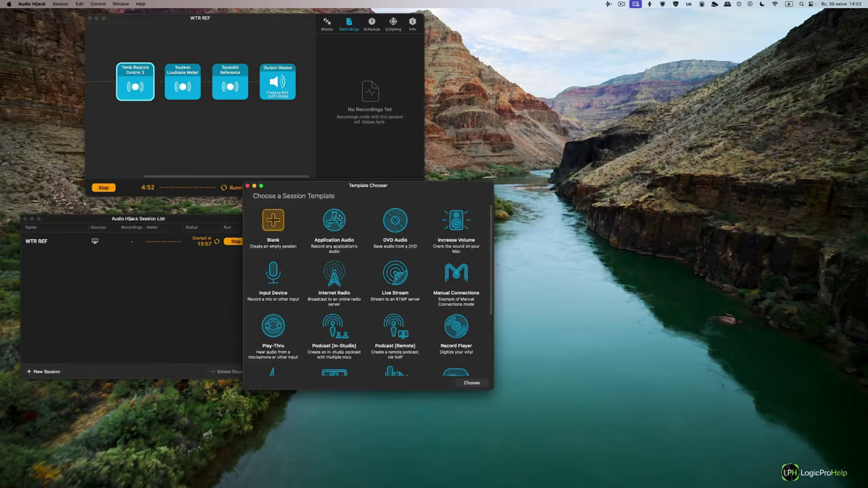
double_click(274, 221)
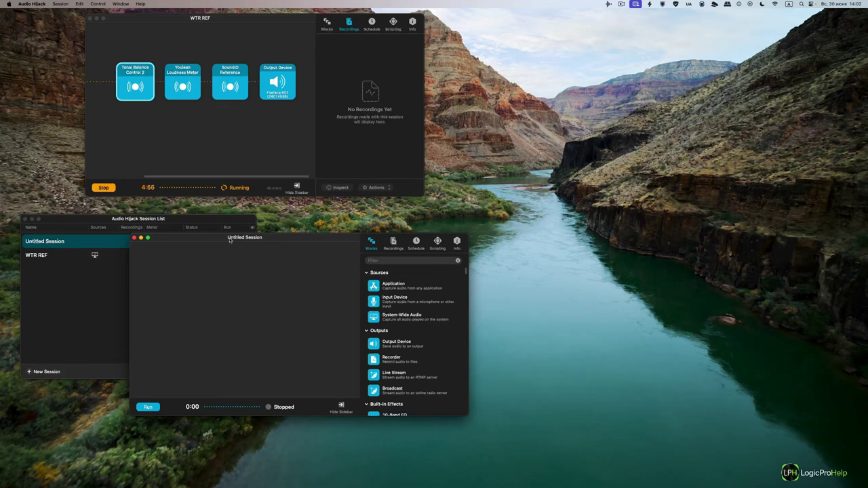
drag(221, 236, 275, 214)
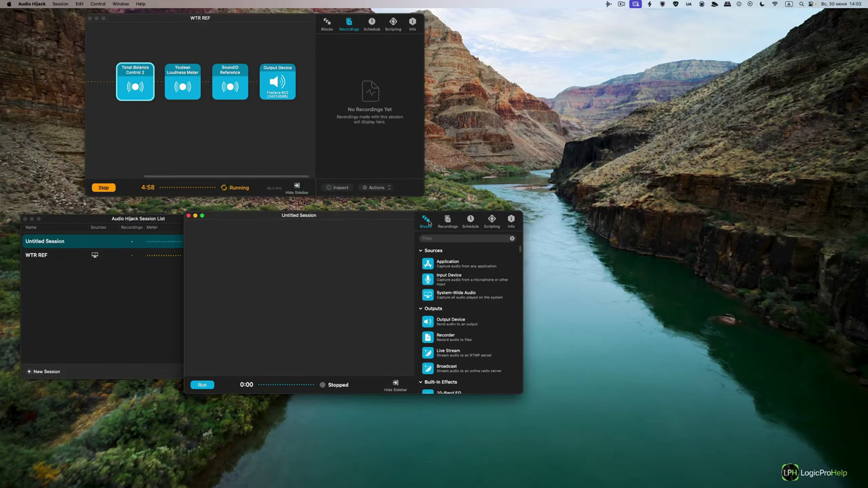
Step: Browse the available blocks and add an Application source block to the empty session
scroll(442, 285, down, 15)
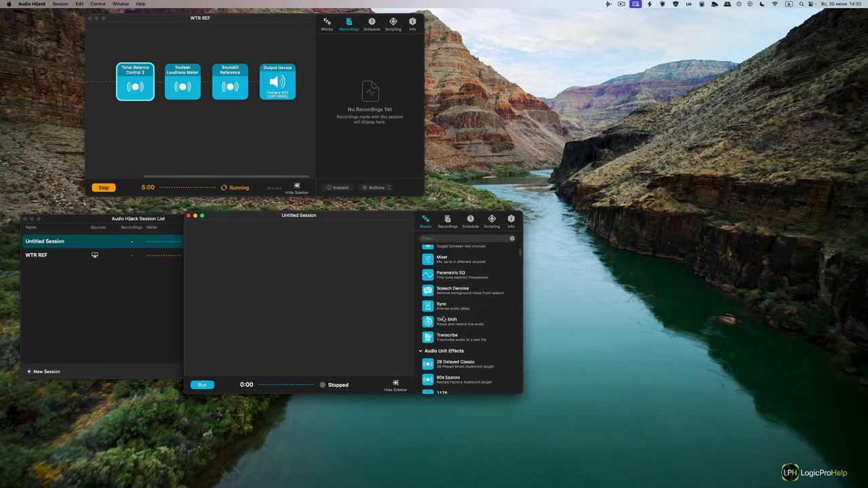
scroll(443, 319, down, 20)
scroll(444, 319, up, 20)
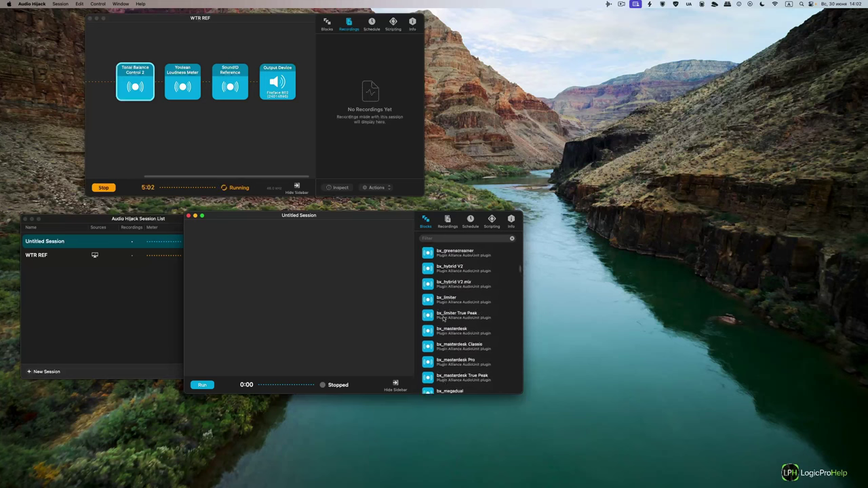
scroll(444, 319, up, 15)
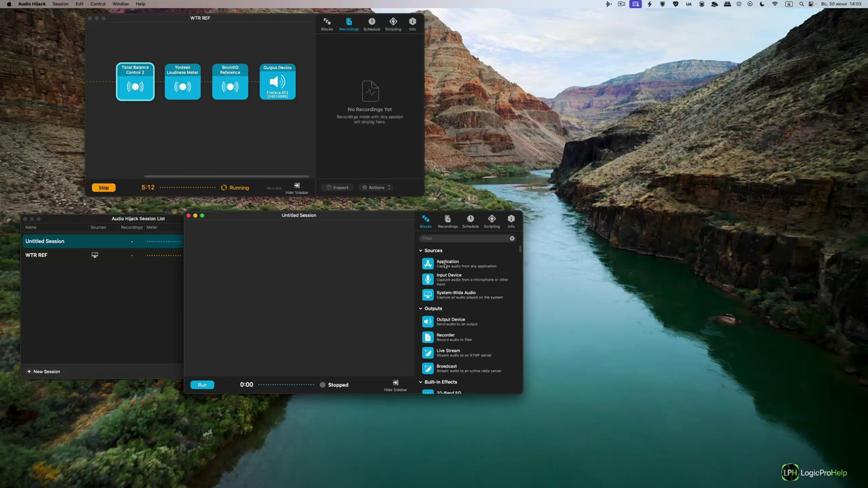
drag(445, 265, 203, 263)
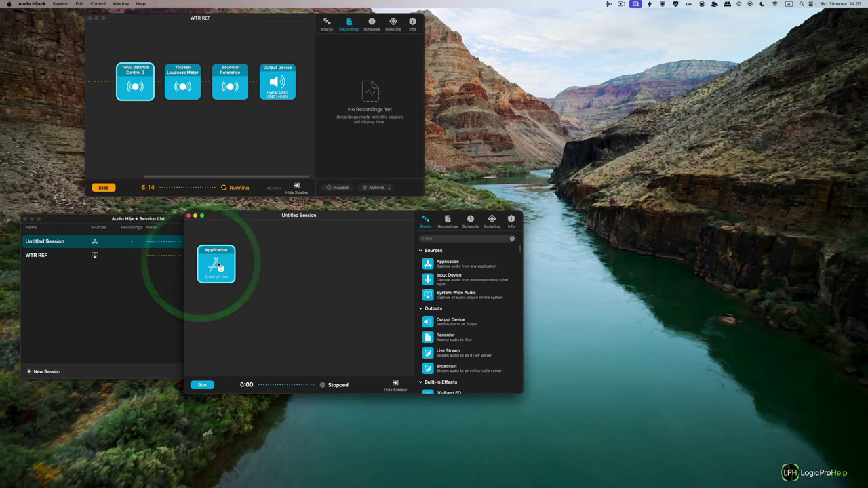
Step: Set the Application block's source to Logic Pro from the Applications folder and close its settings
click(217, 264)
click(197, 317)
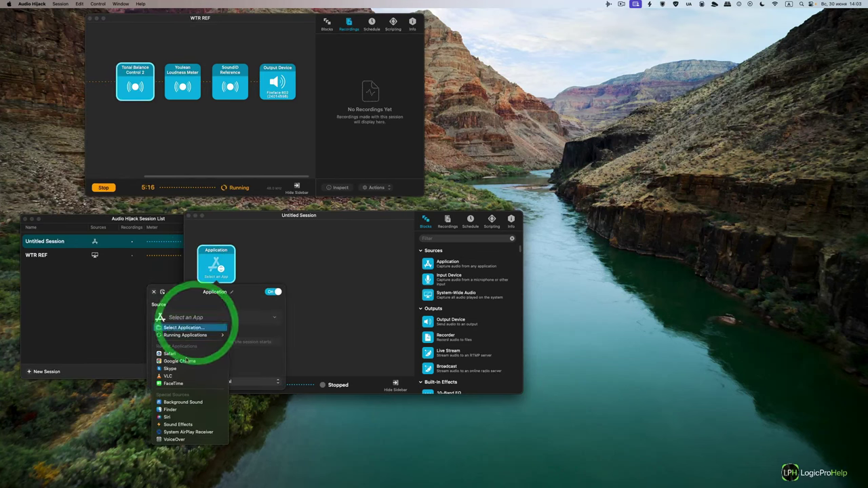
click(187, 328)
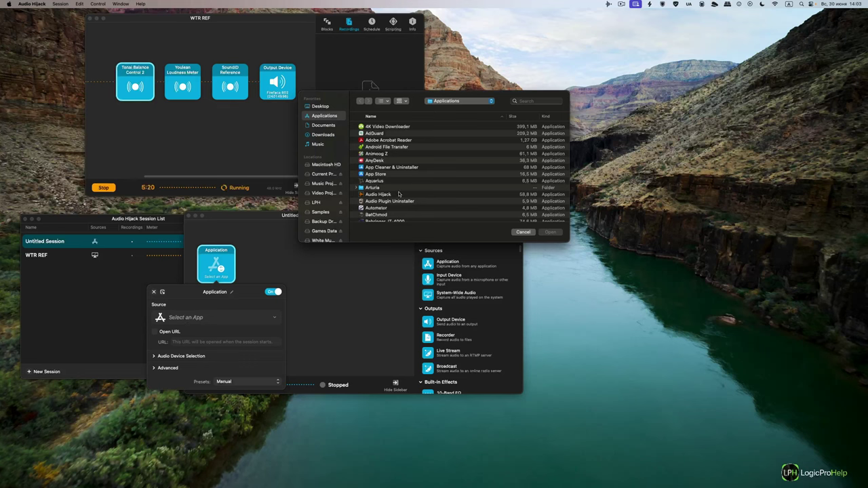
scroll(399, 194, down, 10)
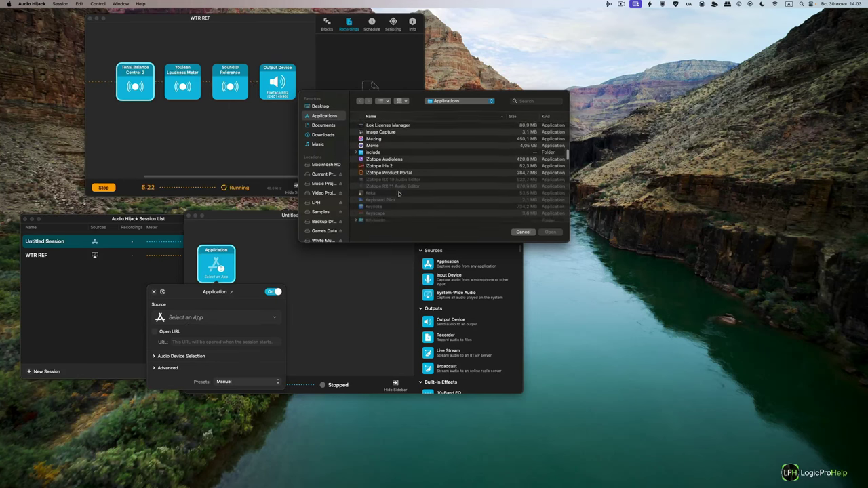
scroll(398, 194, down, 5)
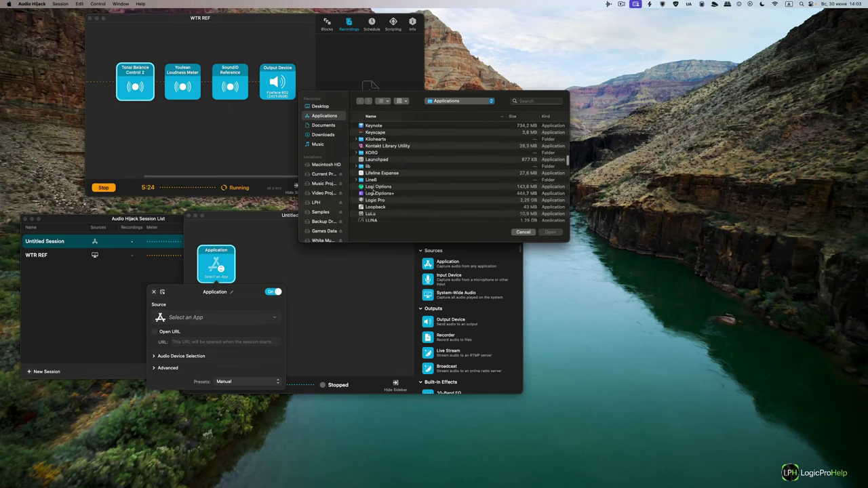
double_click(370, 200)
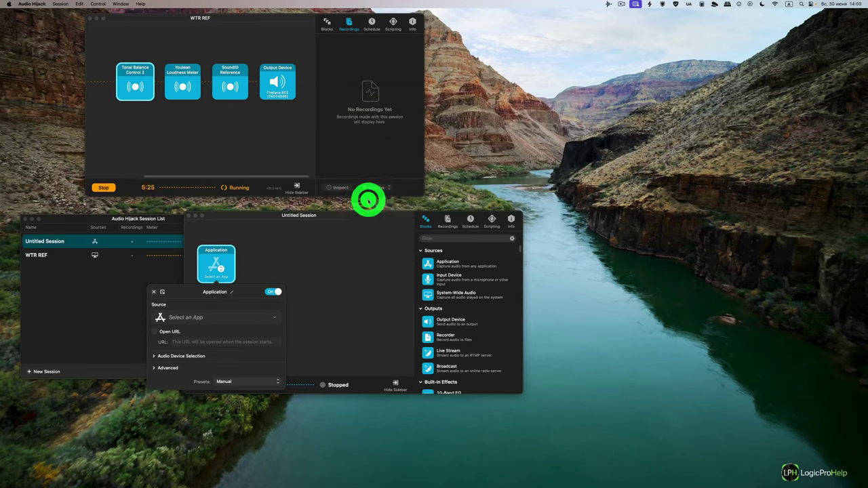
click(337, 309)
click(214, 263)
click(260, 266)
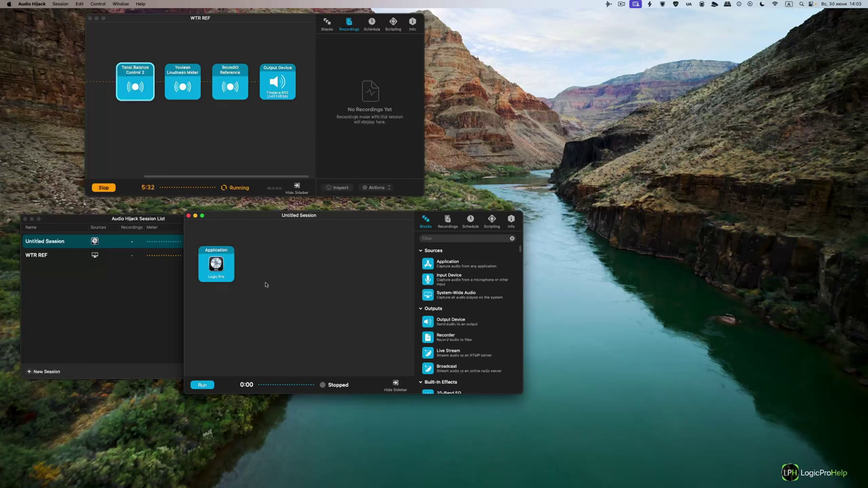
Step: Add an Input Device block beneath the Logic Pro block and set its audio device to Fireface 802
drag(437, 279, 272, 310)
click(253, 310)
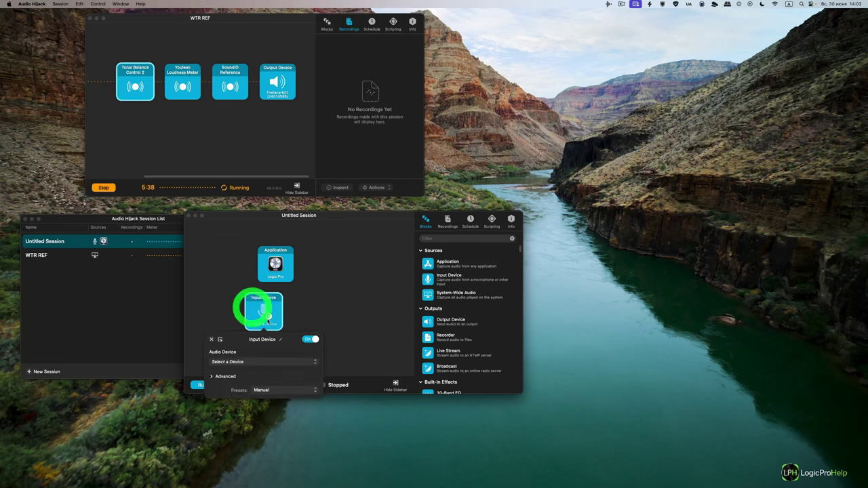
click(228, 361)
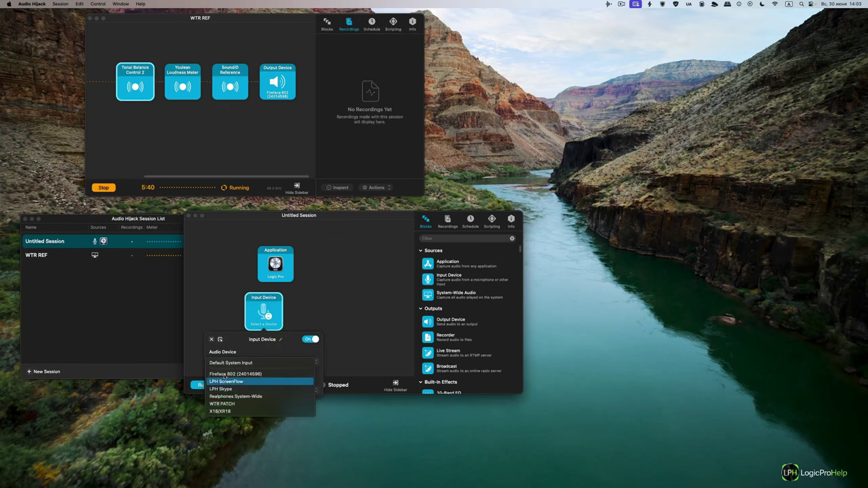
click(225, 374)
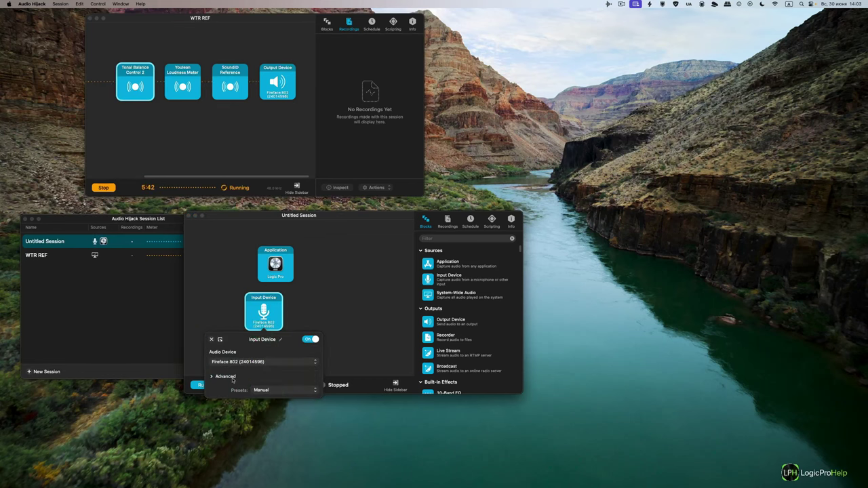
Step: Reveal the Input Device block's advanced channel options, close its settings, and align the block directly under the Application block
click(214, 377)
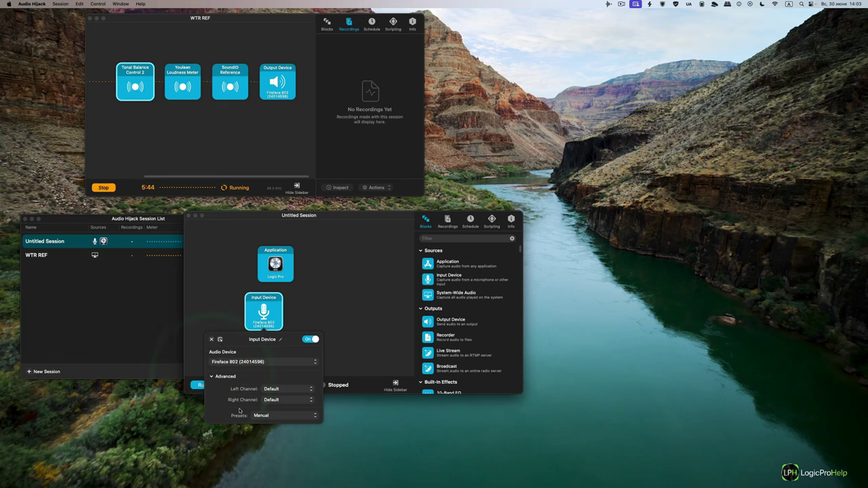
click(213, 340)
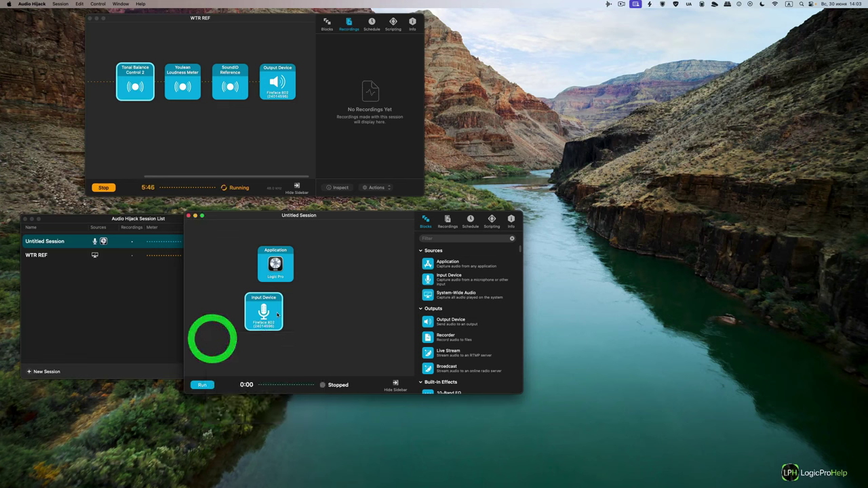
drag(265, 312, 286, 313)
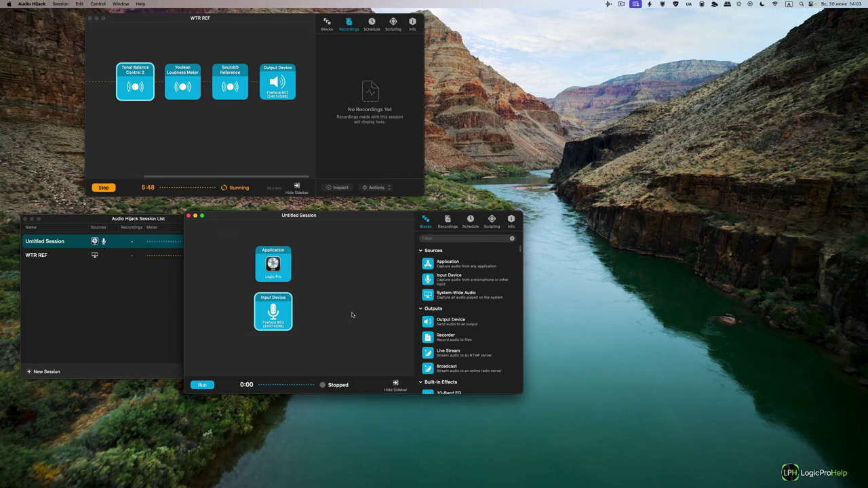
Step: Add a Recorder output block so that both the Logic Pro and Input Device sources feed into it
scroll(461, 339, down, 3)
scroll(457, 319, up, 1)
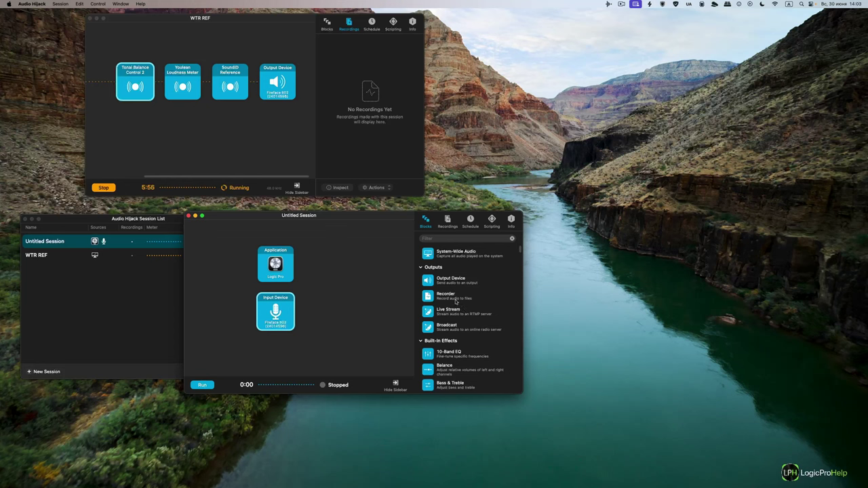
drag(458, 301, 343, 295)
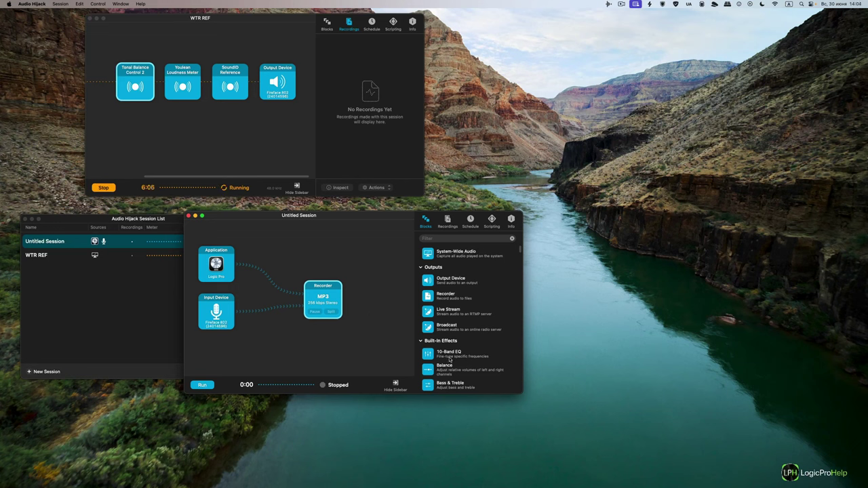
Step: Browse the block library's built-in effects, meters, advanced blocks and Audio Unit effects, then return to the start of the list
scroll(450, 359, down, 3)
scroll(450, 361, down, 3)
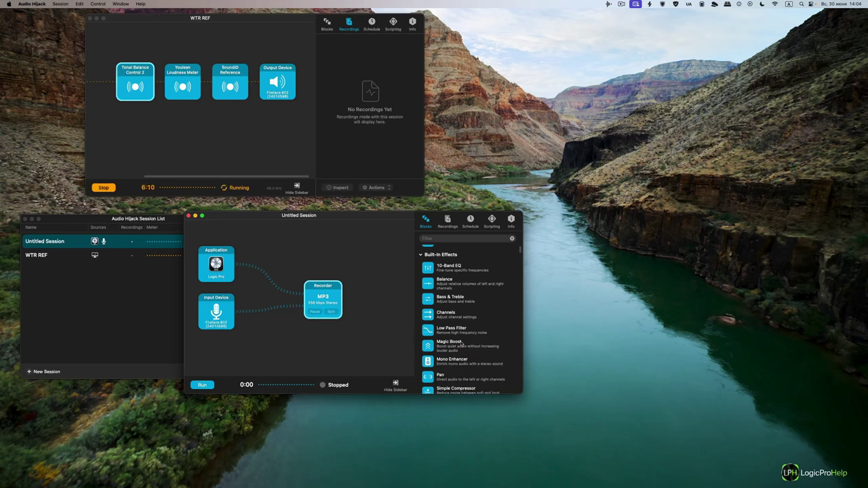
scroll(461, 345, down, 2)
scroll(461, 343, up, 6)
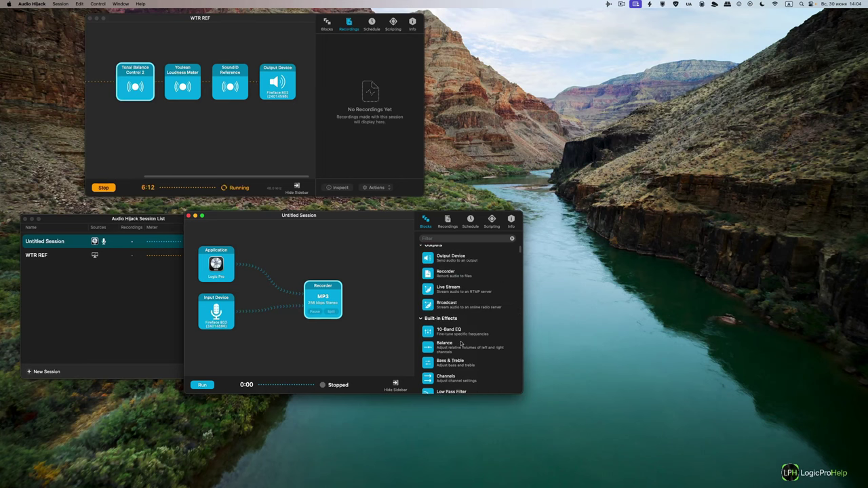
scroll(448, 326, down, 2)
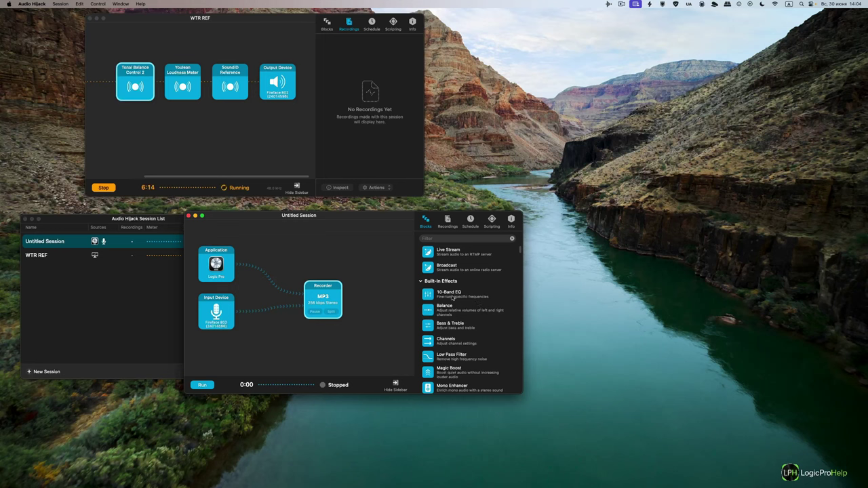
scroll(453, 296, down, 3)
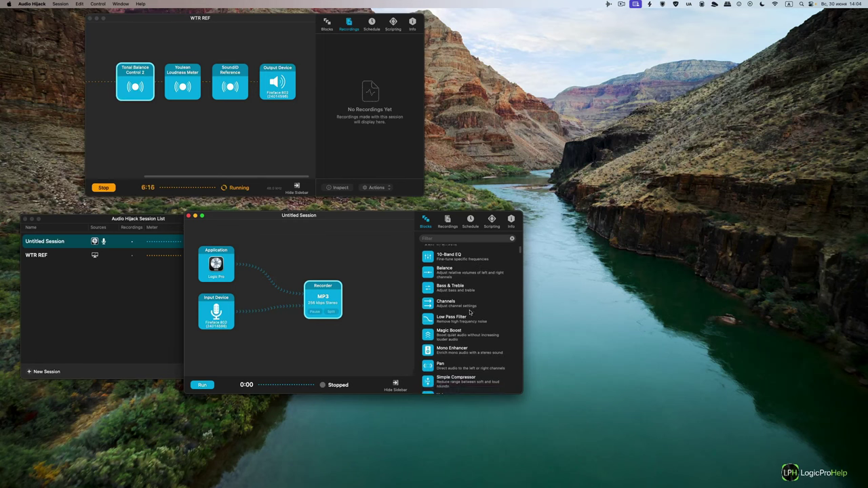
scroll(470, 312, down, 1)
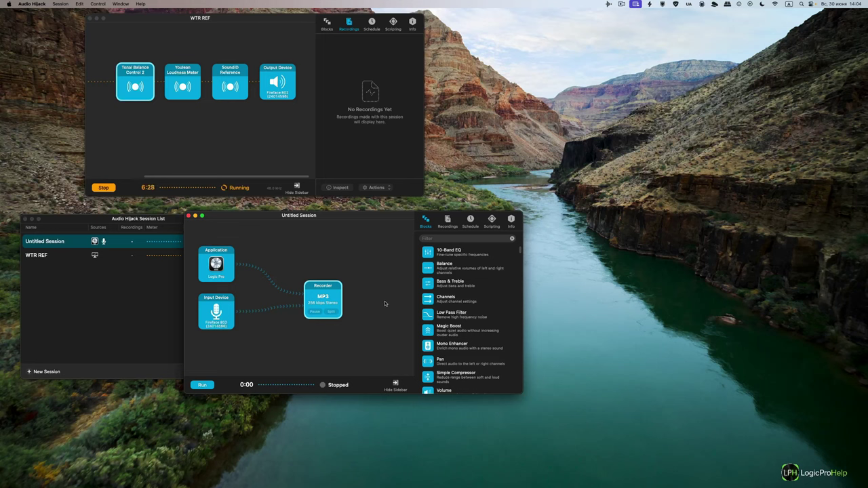
scroll(423, 329, down, 3)
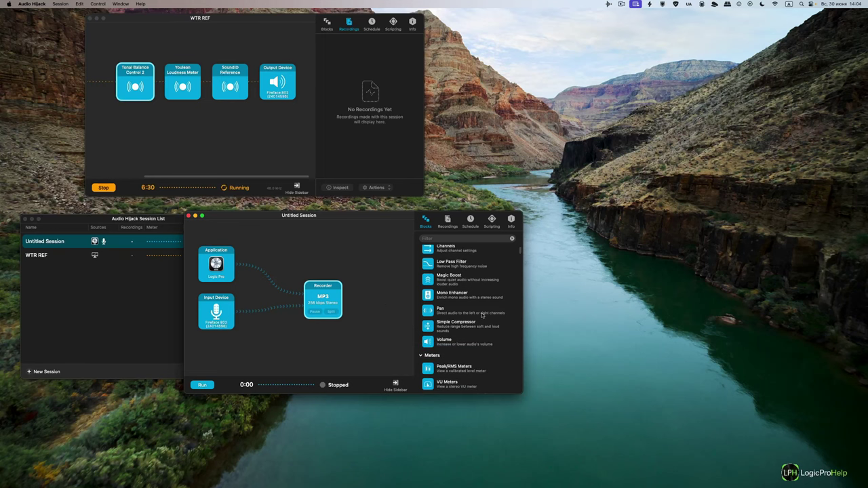
scroll(447, 275, down, 4)
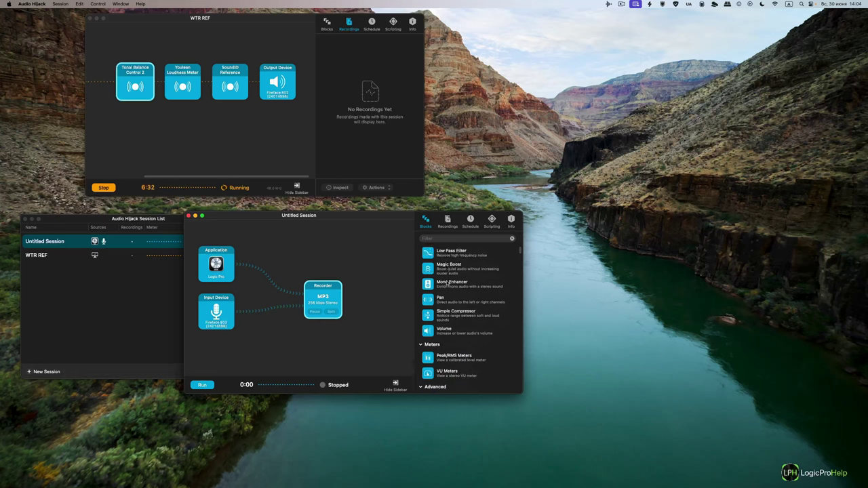
scroll(448, 284, down, 3)
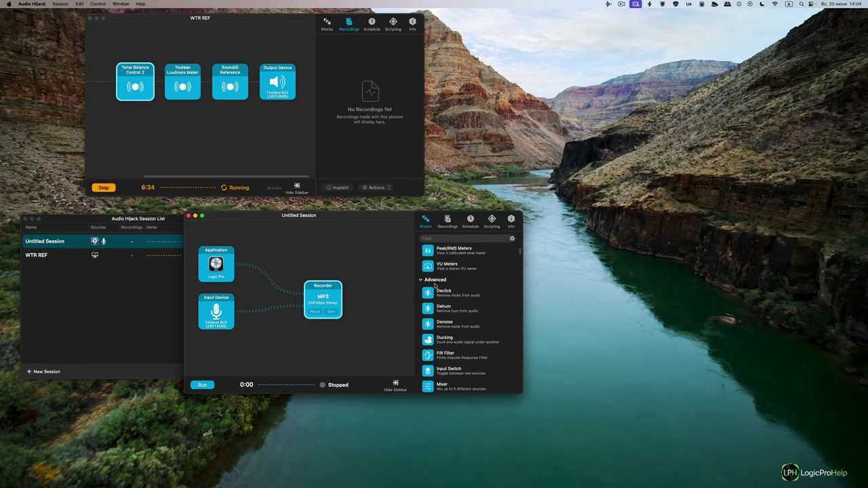
scroll(418, 292, down, 12)
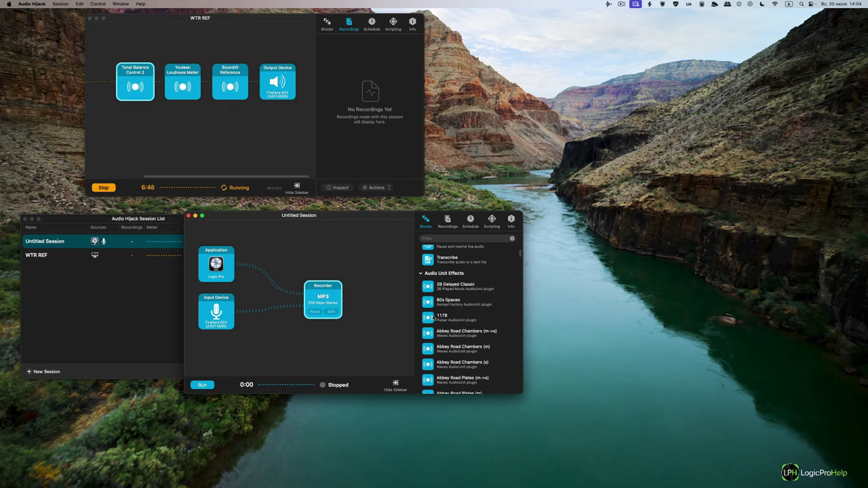
scroll(441, 310, down, 20)
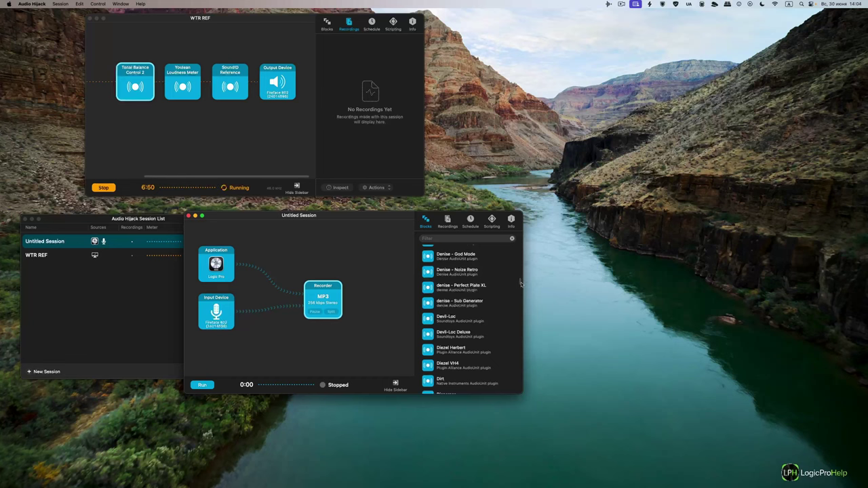
drag(520, 283, 513, 244)
scroll(519, 343, down, 10)
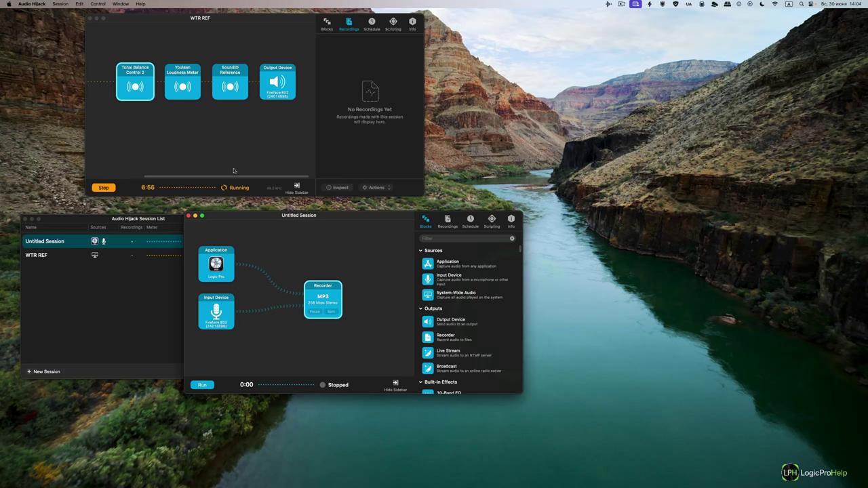
Step: Show the WTR REF session's schedule and move the Untitled Session window clear of the session list
scroll(199, 122, left, 3)
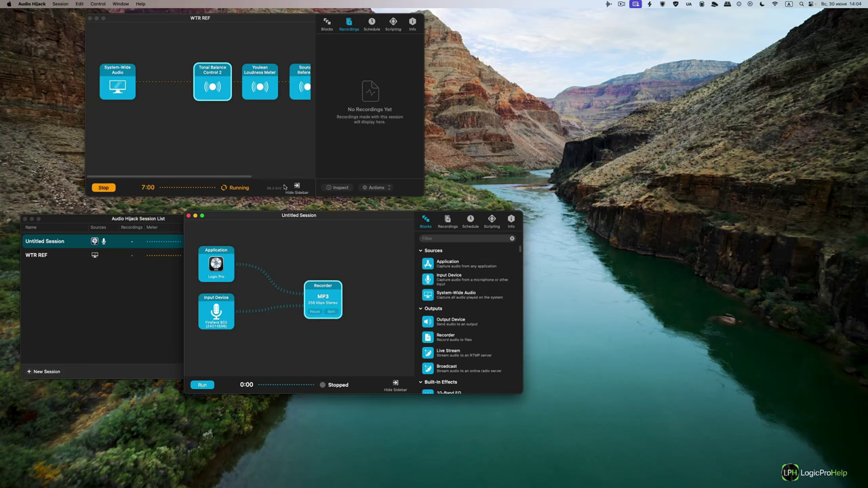
click(371, 24)
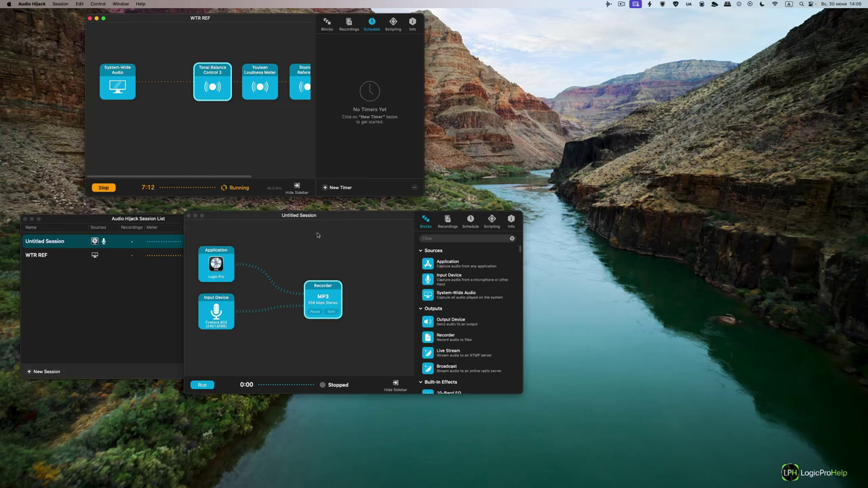
drag(319, 214, 405, 218)
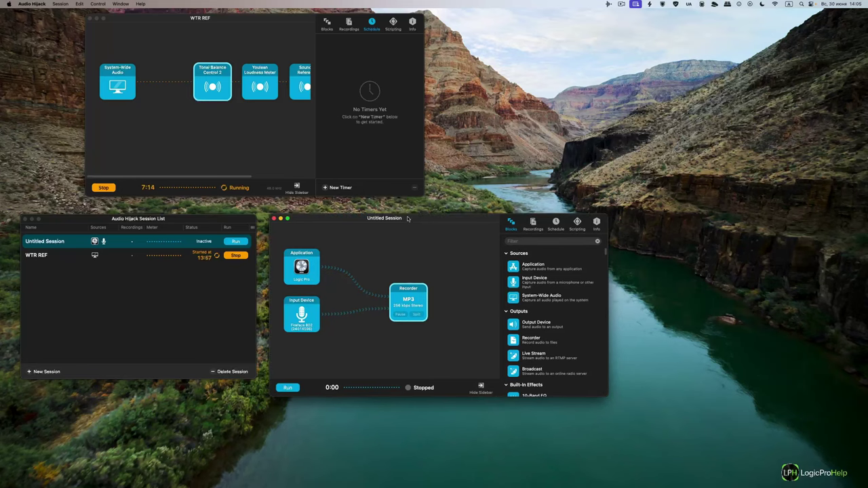
click(408, 218)
Step: Switch to the Rogue Amoeba web page, review Audio Hijack's features and uses, and return to the session windows
key(ctrl+Right)
scroll(463, 347, down, 4)
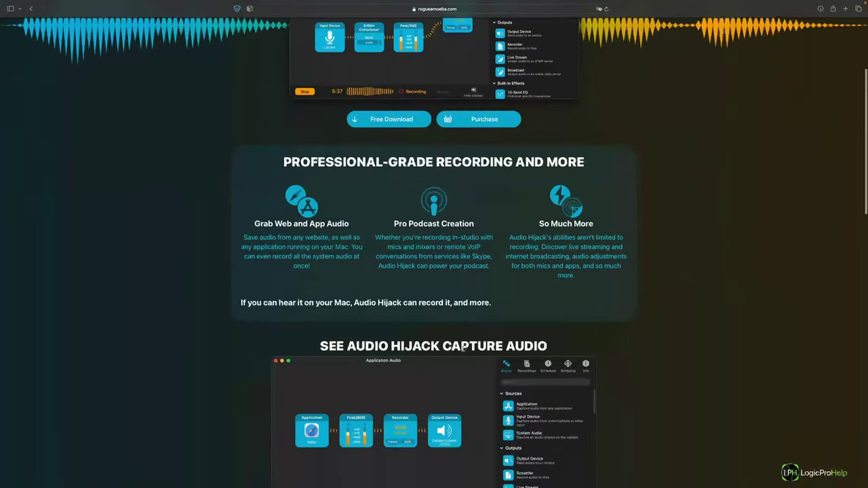
scroll(463, 348, down, 12)
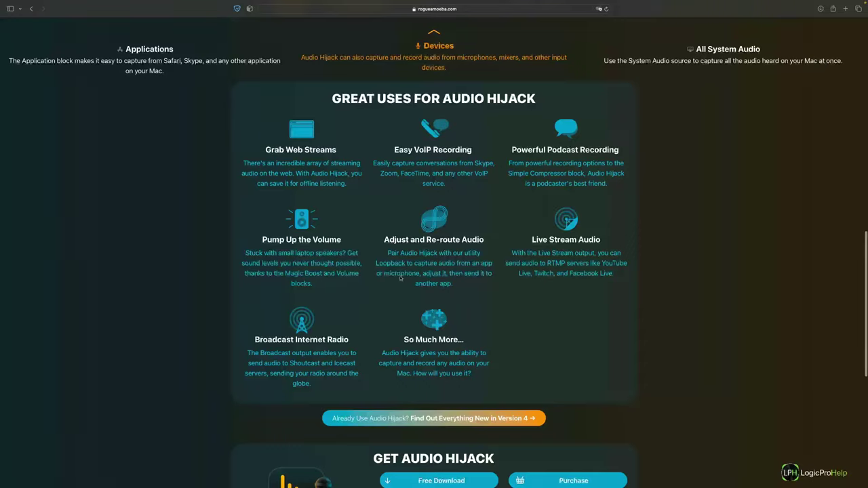
scroll(399, 278, down, 9)
scroll(400, 278, up, 20)
key(ctrl+Left)
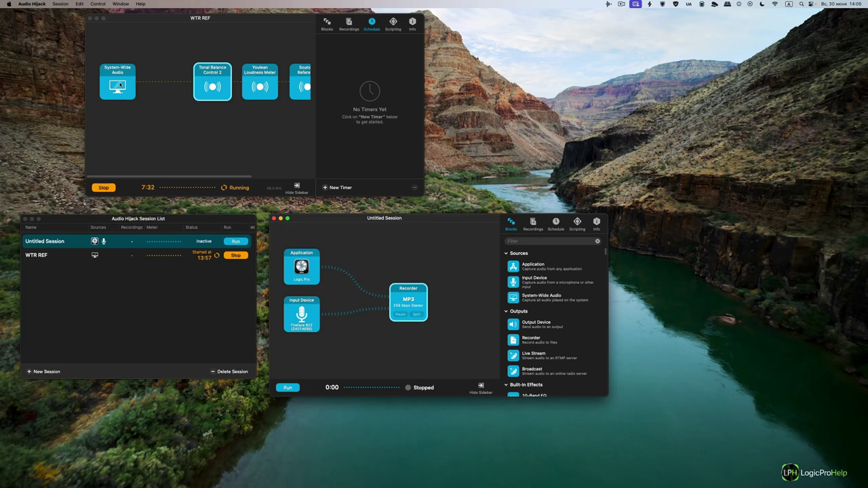
Step: Open the Tonal Balance Control 2 and Youlean Loudness Meter plugin windows from the WTR REF signal chain
scroll(120, 85, right, 1)
scroll(176, 92, right, 5)
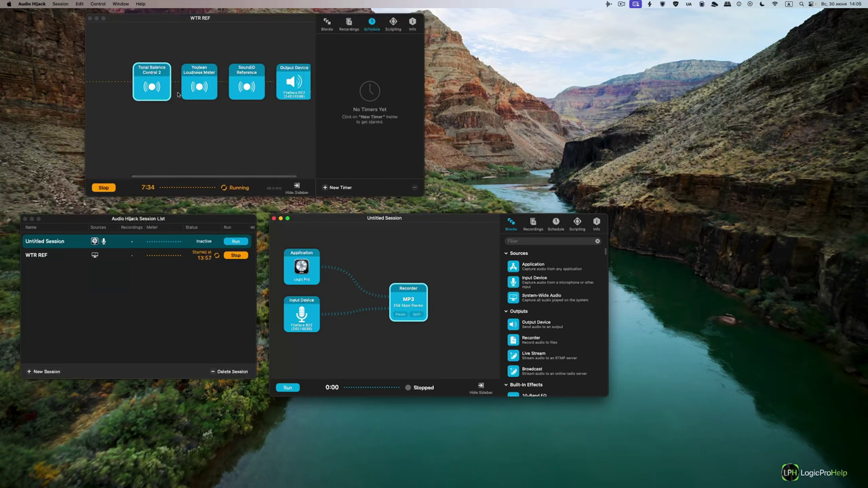
scroll(252, 78, left, 5)
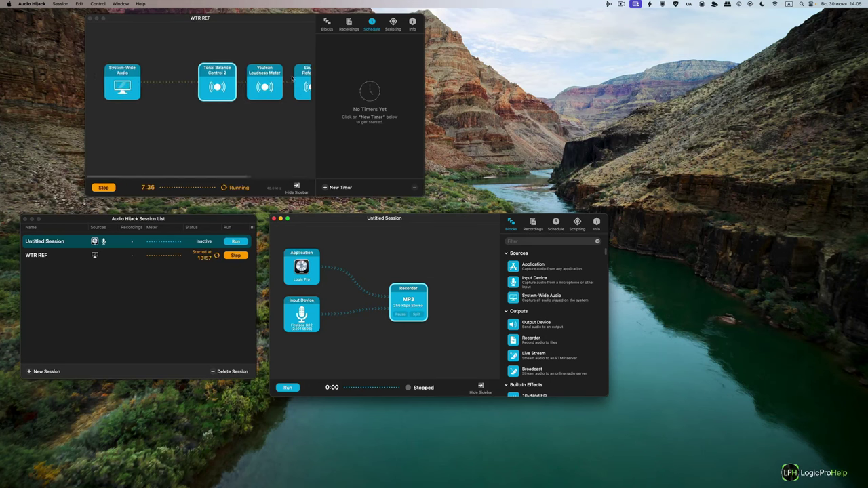
scroll(252, 78, right, 5)
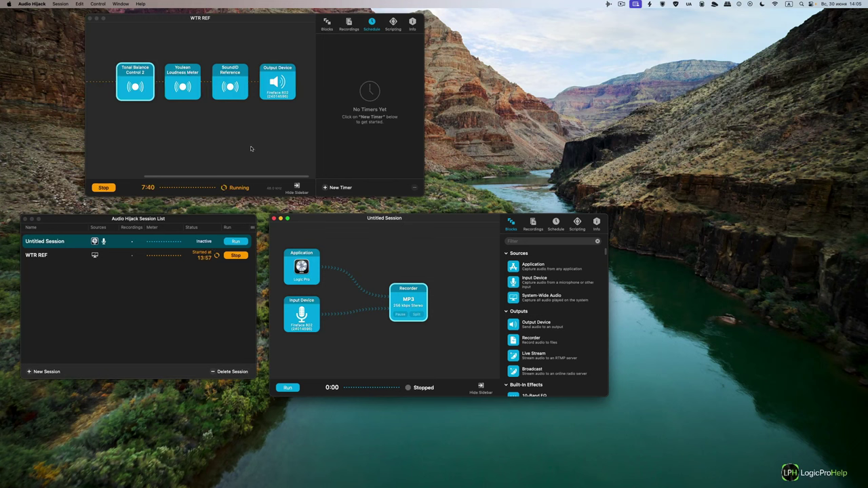
scroll(243, 145, left, 5)
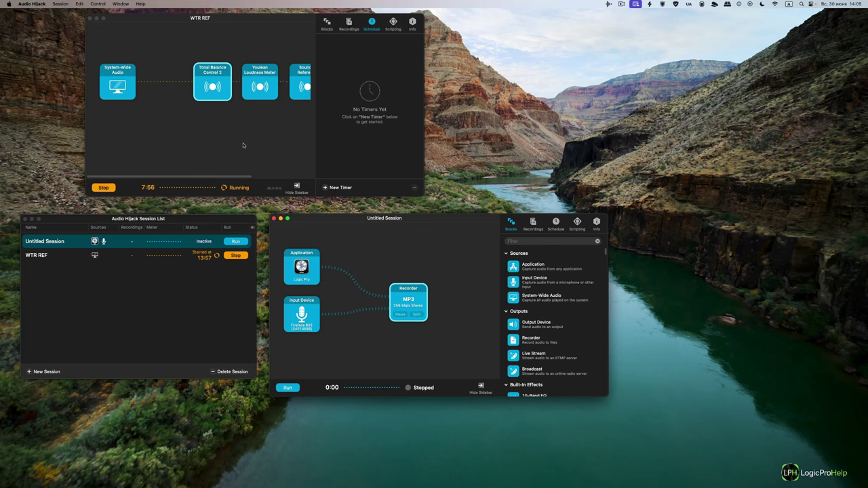
double_click(202, 77)
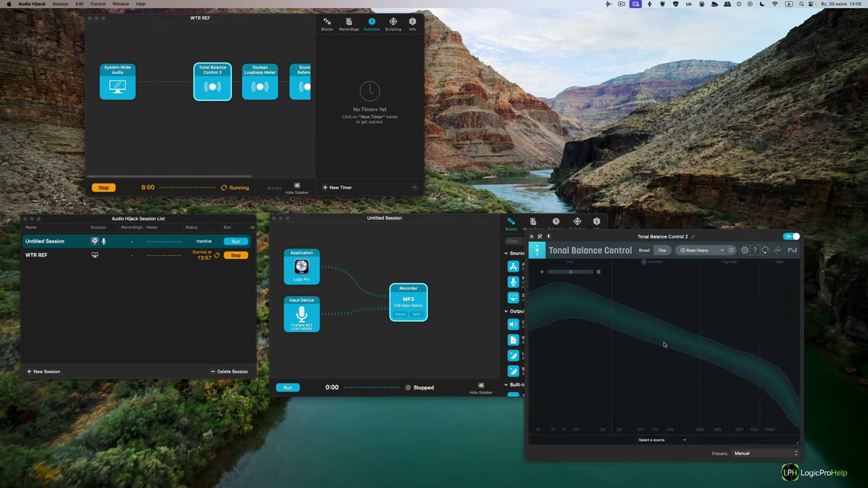
double_click(252, 80)
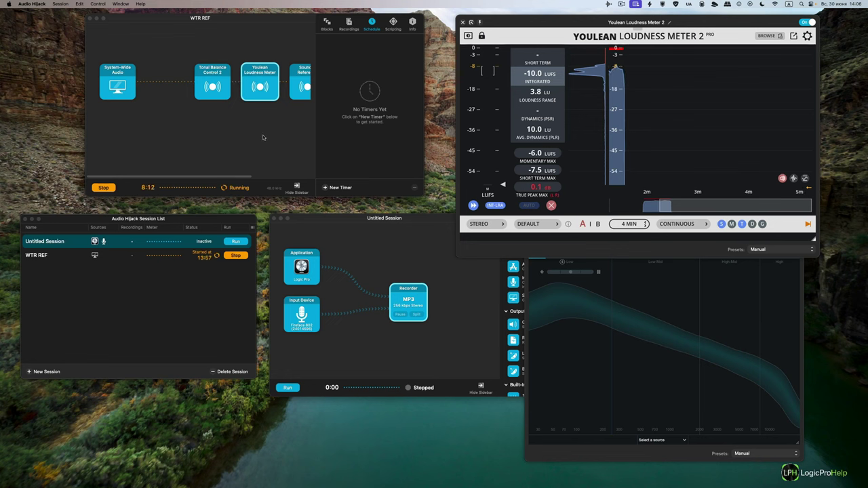
Step: Reposition the Youlean Loudness Meter window, toggle its pin, and bring the WTR REF chain back to its System-Wide Audio source
scroll(263, 138, right, 5)
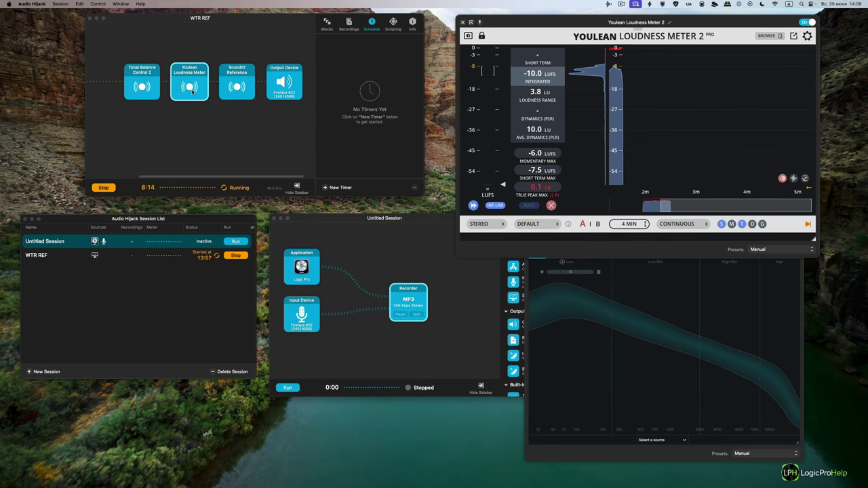
drag(479, 23, 502, 21)
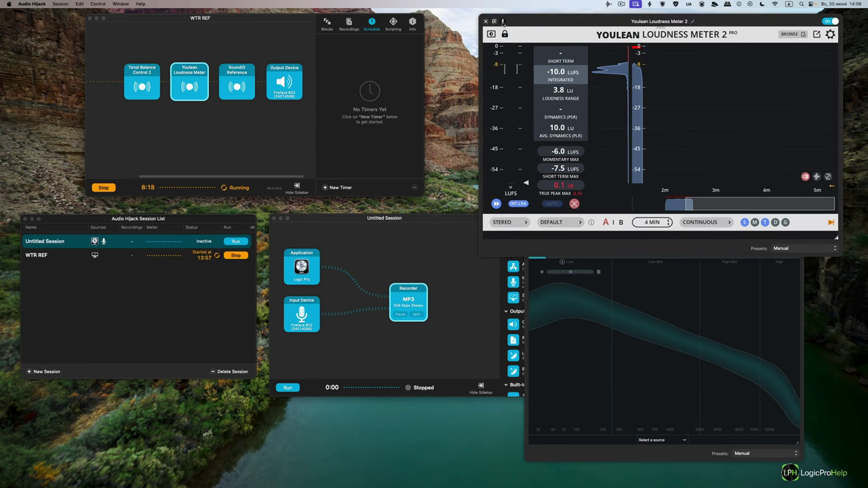
drag(492, 20, 519, 20)
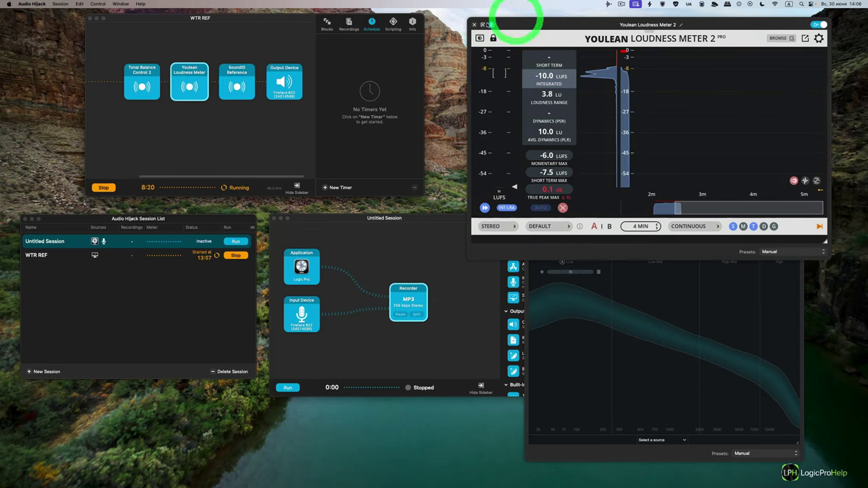
click(491, 25)
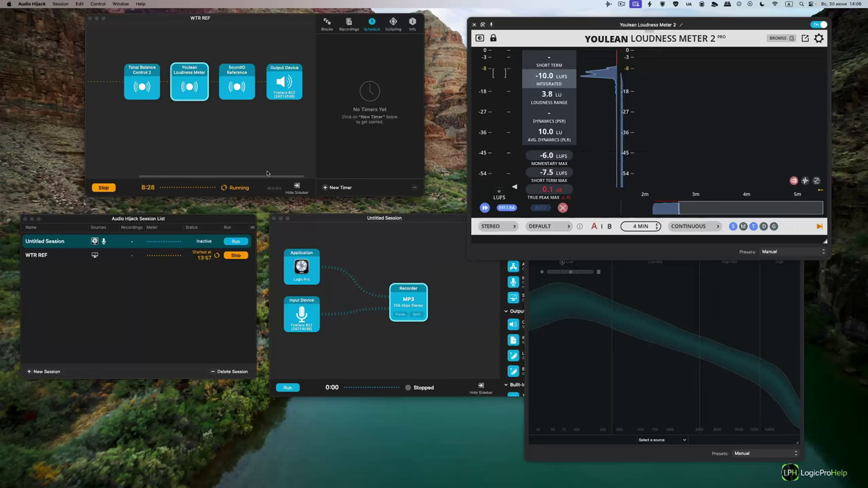
scroll(265, 146, left, 3)
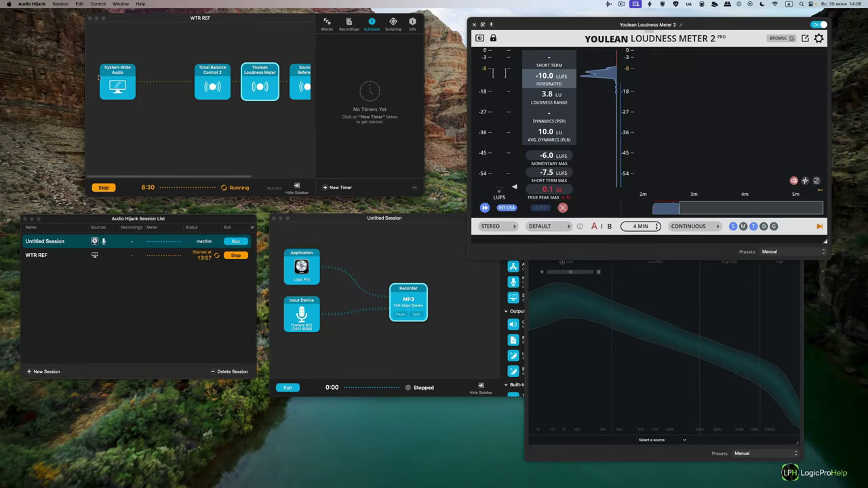